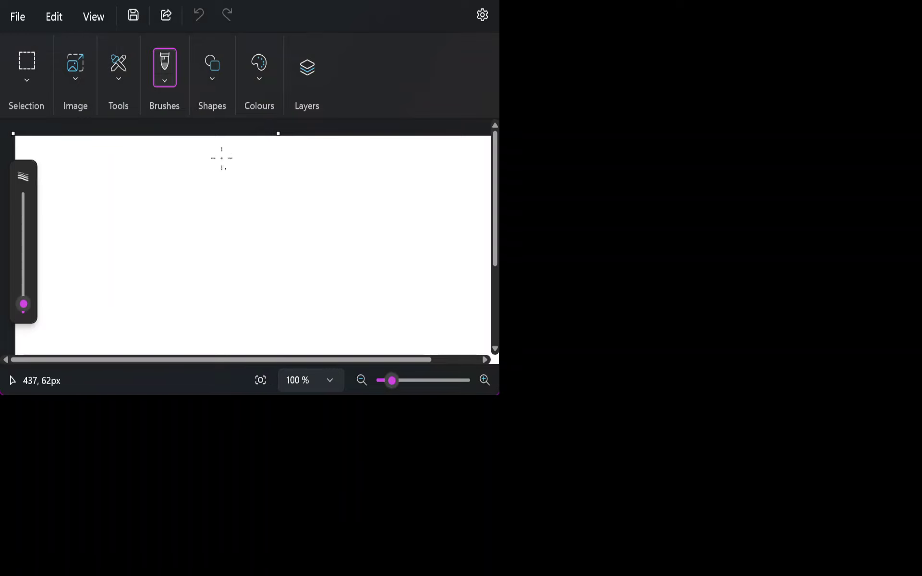
- Maximize the Paint window so it fills the screen
{"action": "left_click_drag", "start_coordinate": [438, 1], "coordinate": [439, 0]}
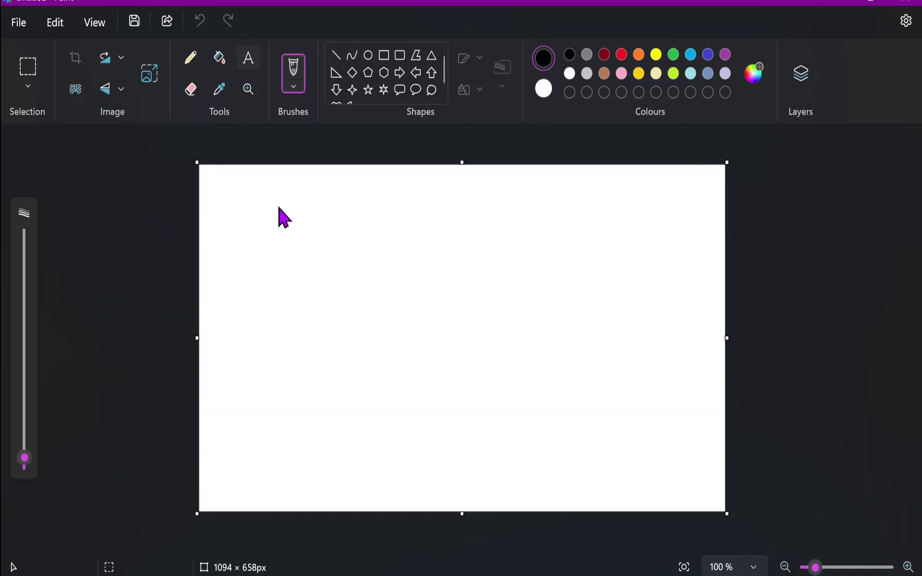
{"action": "left_click", "coordinate": [247, 59]}
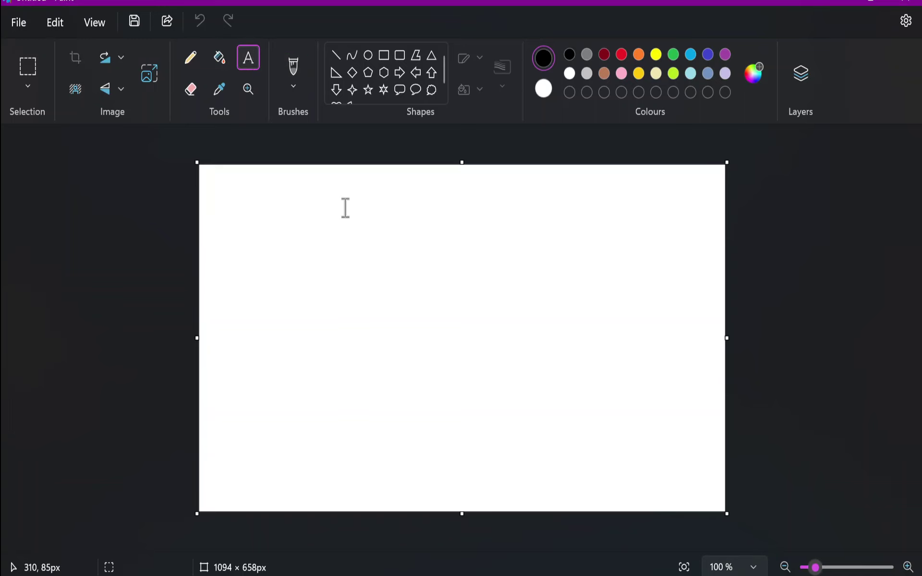
{"action": "left_click_drag", "start_coordinate": [306, 189], "coordinate": [540, 308]}
{"action": "type", "text": "BST"}
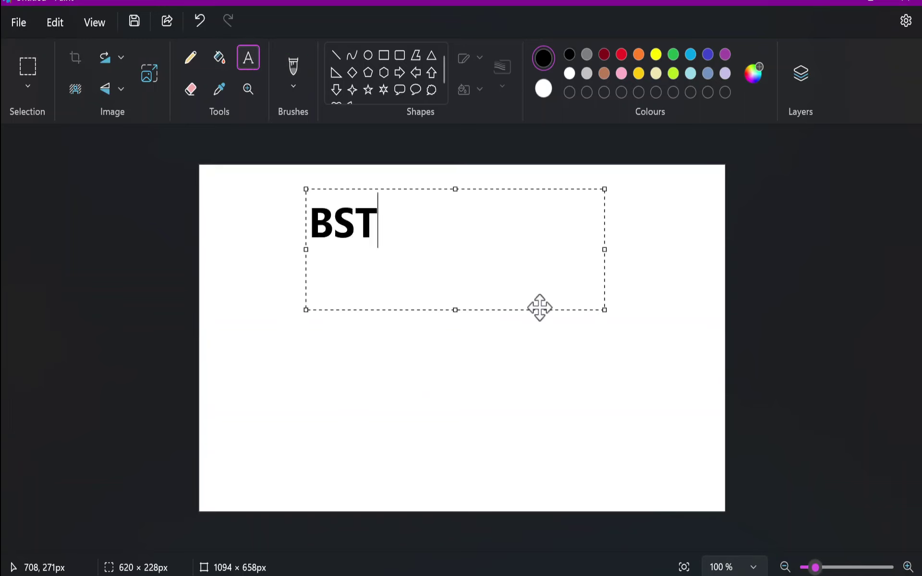
{"action": "left_click", "coordinate": [429, 361]}
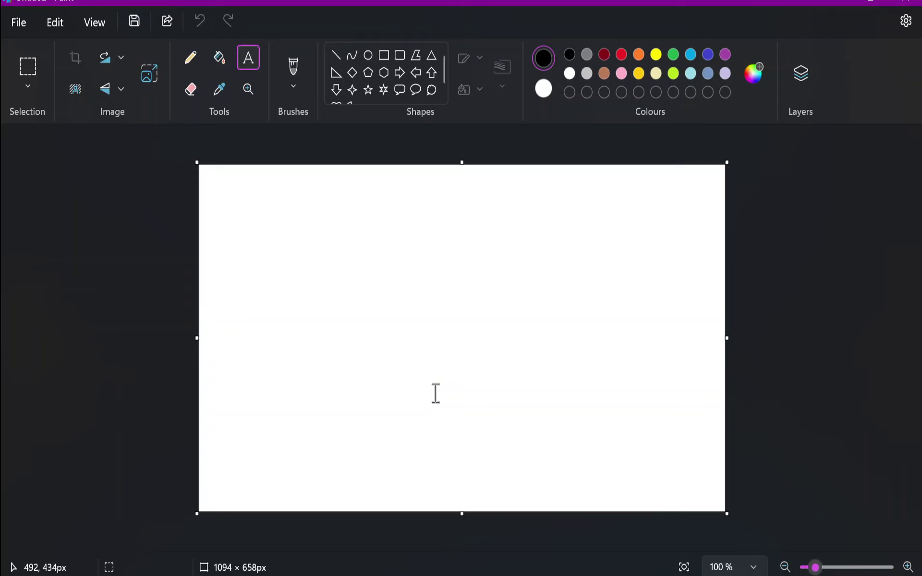
- Draw a large circle in the centre of the canvas
{"action": "left_click", "coordinate": [368, 55]}
{"action": "mouse_move", "coordinate": [347, 235]}
{"action": "left_mouse_down"}
{"action": "mouse_move", "coordinate": [567, 465]}
{"action": "mouse_move", "coordinate": [592, 465]}
{"action": "left_mouse_up"}
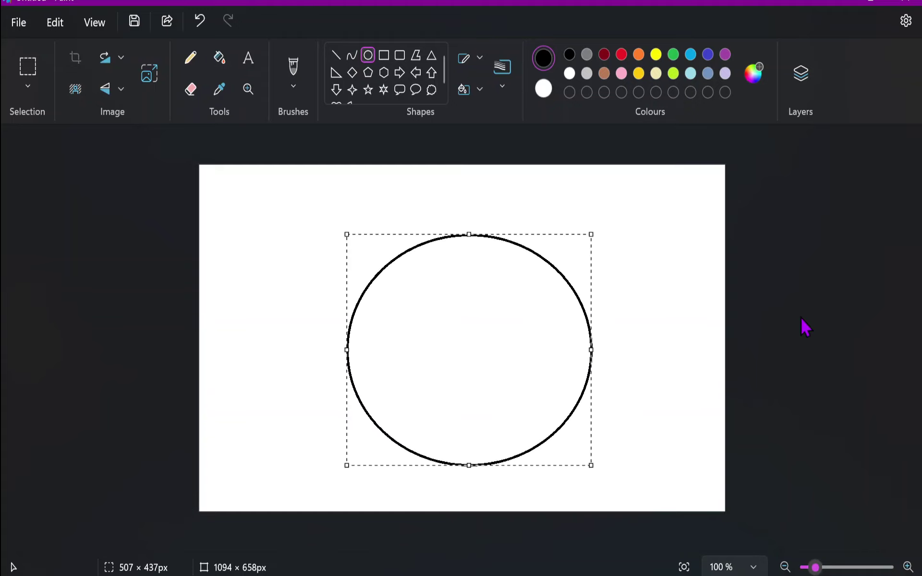
{"action": "left_click", "coordinate": [669, 220]}
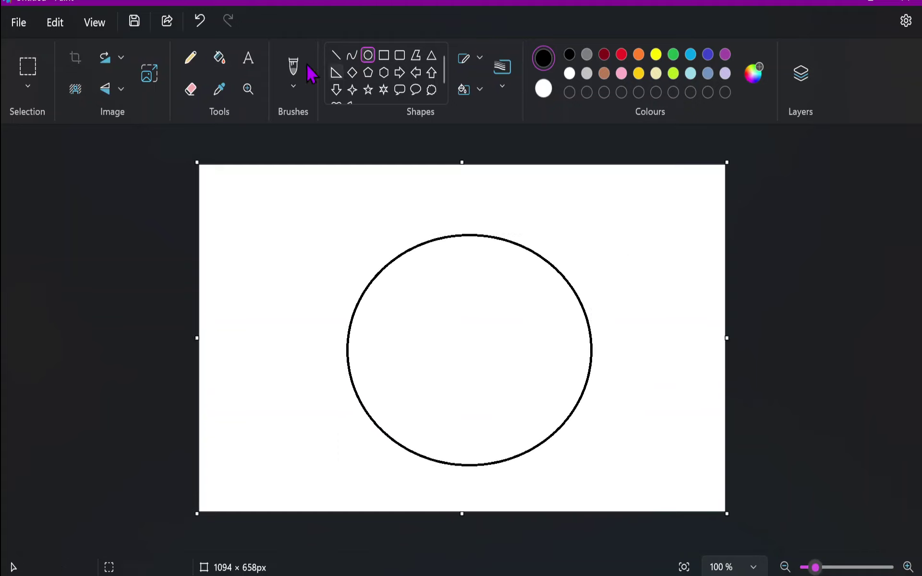
- Draw a vertical and a horizontal line through the circle's centre
{"action": "left_click", "coordinate": [335, 56]}
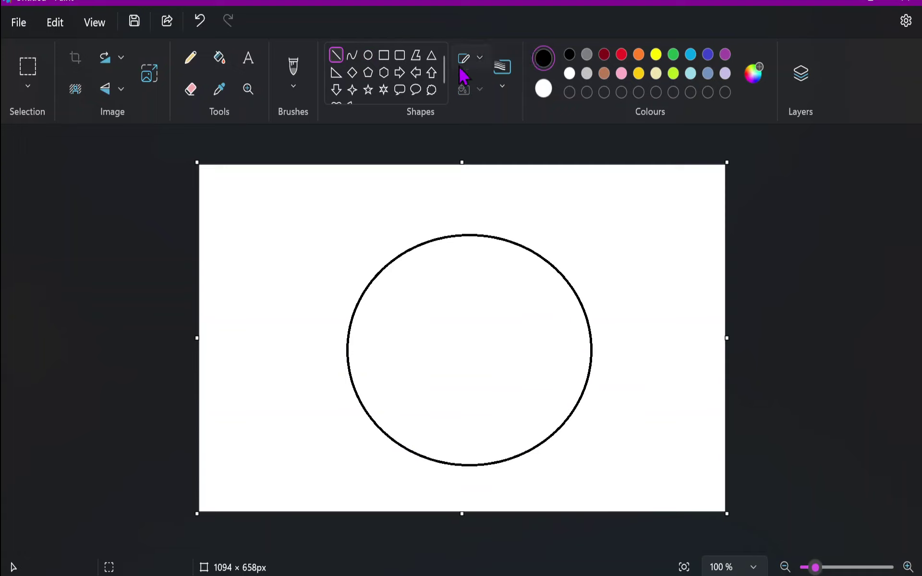
{"action": "mouse_move", "coordinate": [471, 235]}
{"action": "left_mouse_down"}
{"action": "mouse_move", "coordinate": [482, 474]}
{"action": "mouse_move", "coordinate": [469, 467]}
{"action": "left_mouse_up"}
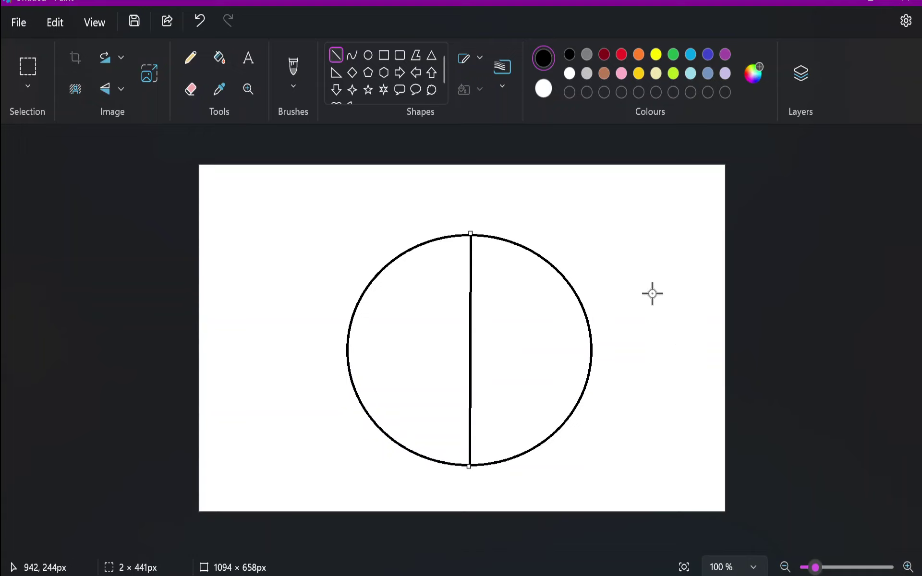
{"action": "key", "text": "ctrl+z"}
{"action": "left_click_drag", "start_coordinate": [466, 234], "coordinate": [469, 465]}
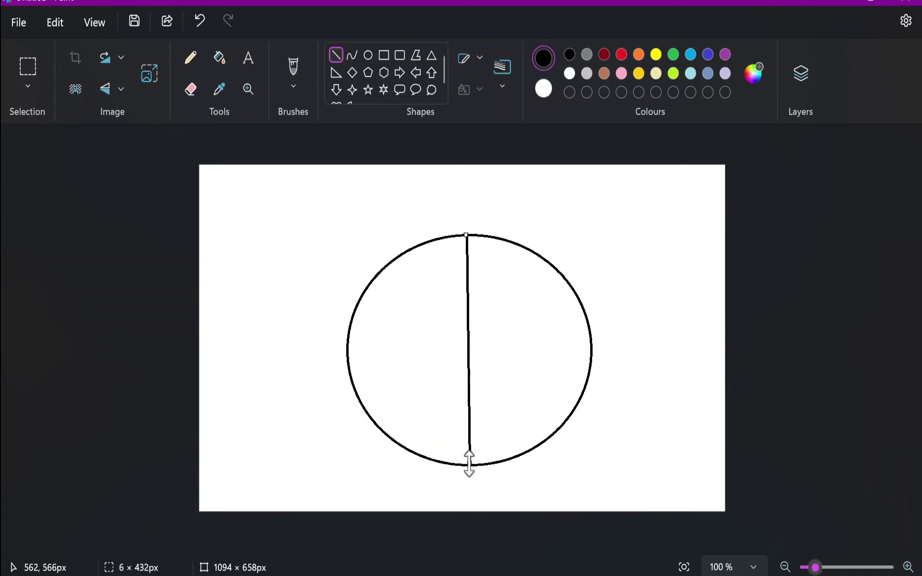
{"action": "left_click", "coordinate": [565, 416]}
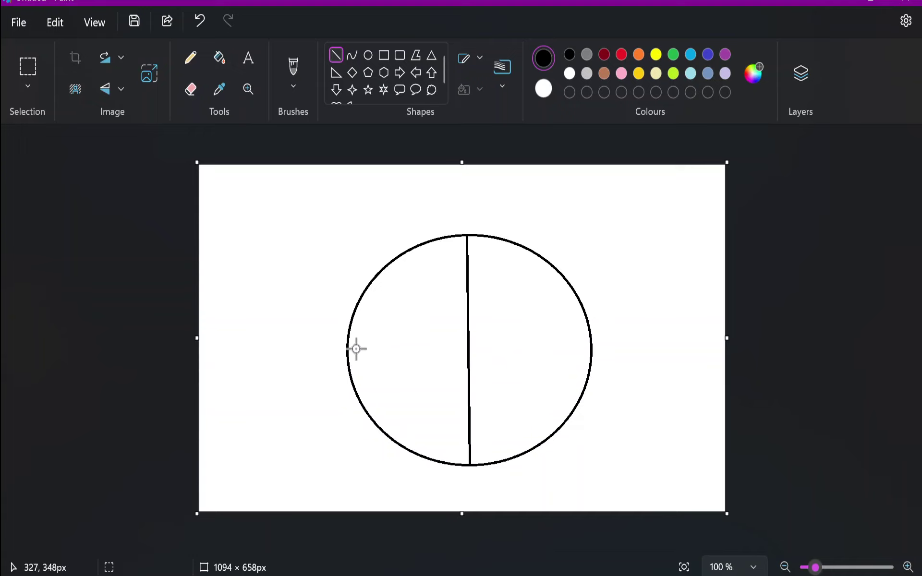
{"action": "left_click_drag", "start_coordinate": [345, 351], "coordinate": [591, 350]}
{"action": "left_click", "coordinate": [626, 351]}
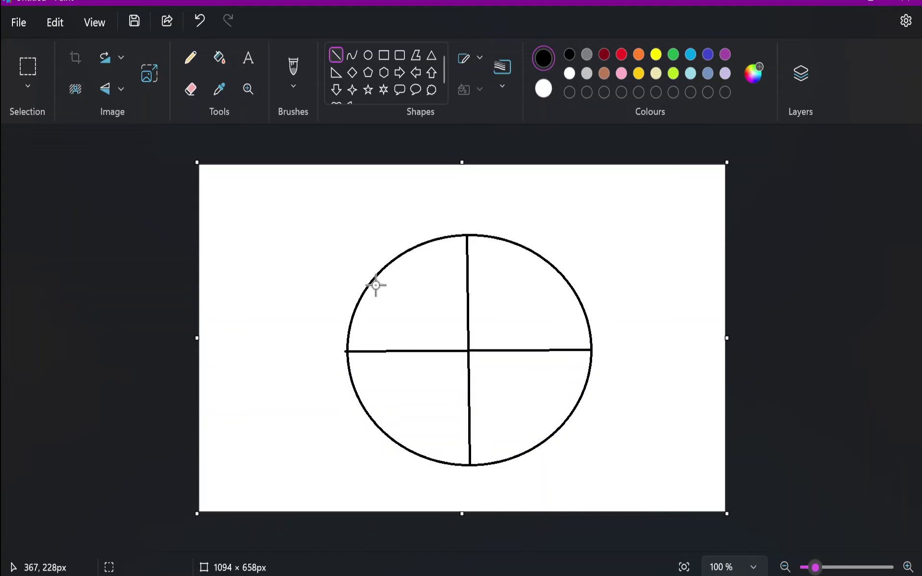
- Add two crossing diagonal lines through the circle to make eight wedges
{"action": "left_click_drag", "start_coordinate": [378, 278], "coordinate": [556, 422]}
{"action": "left_click_drag", "start_coordinate": [552, 263], "coordinate": [388, 435]}
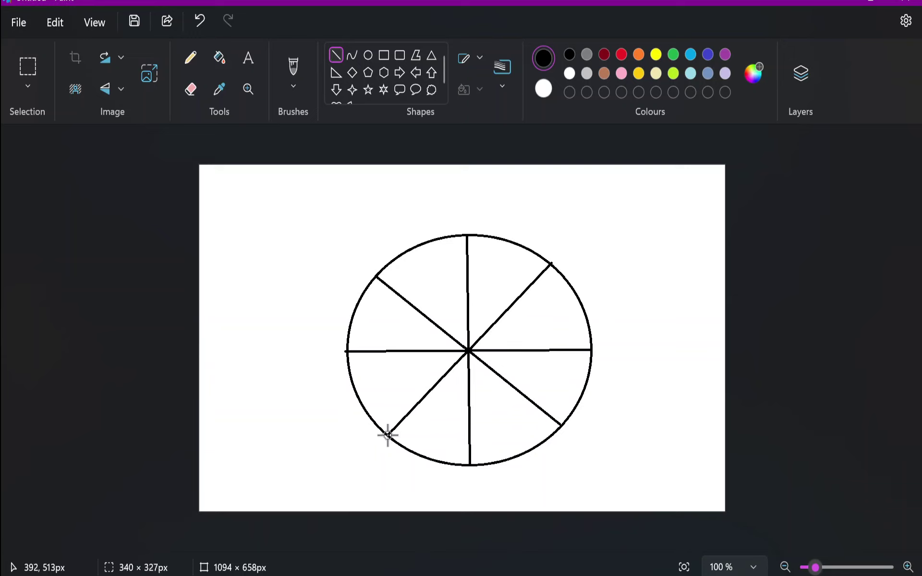
{"action": "left_click", "coordinate": [377, 371]}
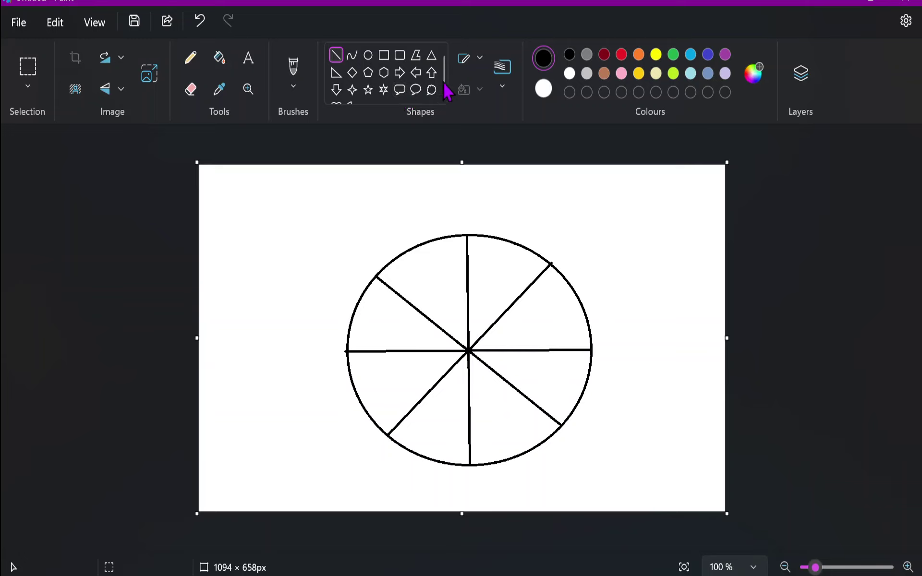
- Fill the upper-left wedge of the circle with orange
{"action": "left_click", "coordinate": [227, 62]}
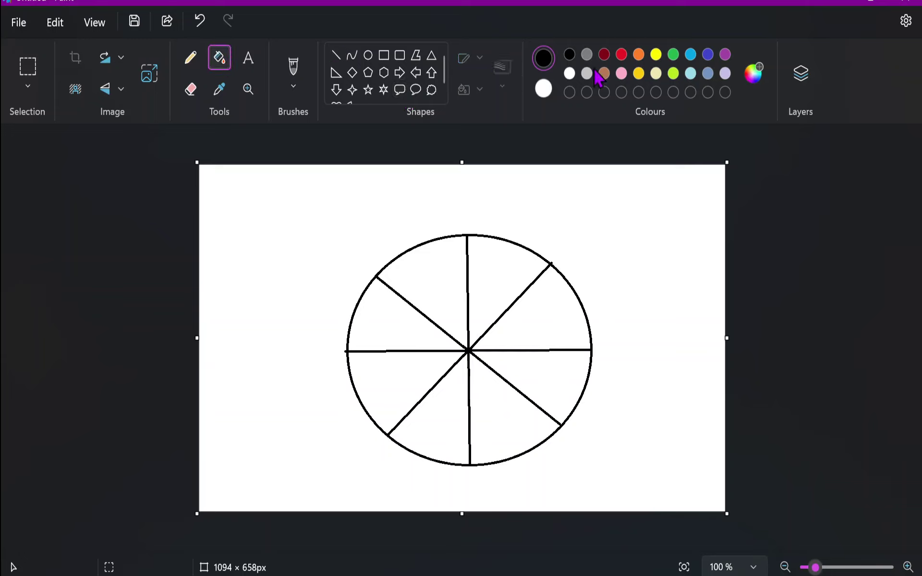
{"action": "left_click", "coordinate": [639, 54]}
{"action": "left_click", "coordinate": [442, 270]}
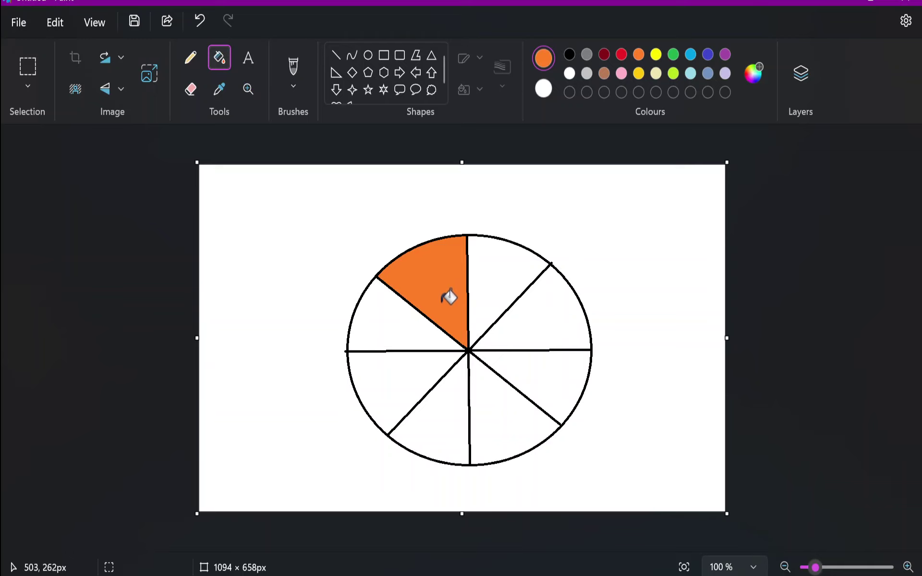
- Label the orange wedge '12,5' in black text
{"action": "left_click", "coordinate": [253, 64]}
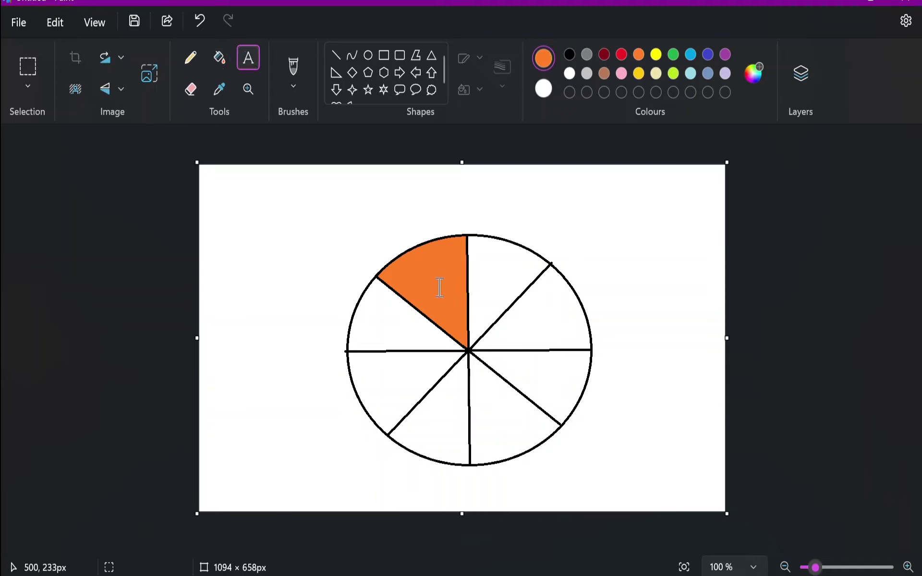
{"action": "left_click", "coordinate": [570, 55]}
{"action": "left_click", "coordinate": [421, 272]}
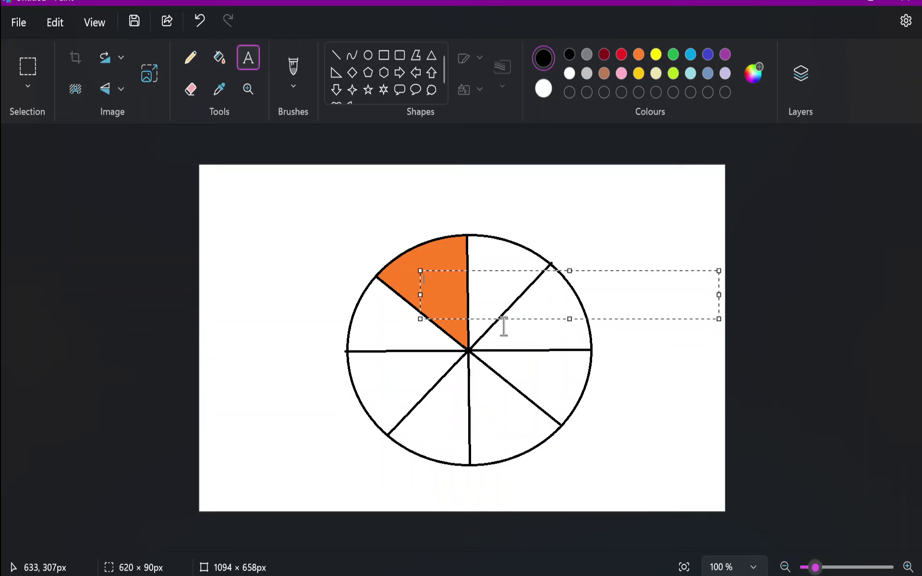
{"action": "type", "text": "12,5"}
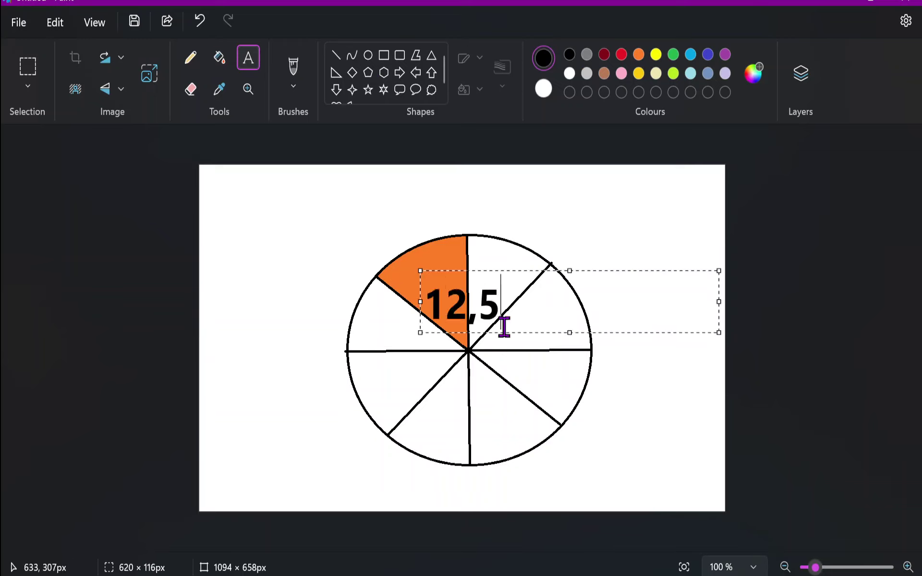
{"action": "left_click_drag", "start_coordinate": [466, 270], "coordinate": [426, 245]}
{"action": "left_click", "coordinate": [420, 206]}
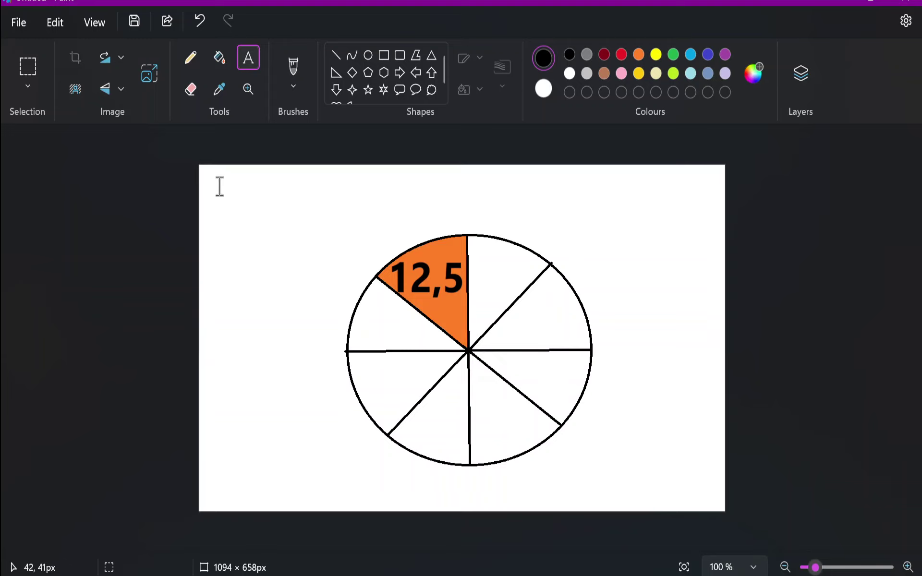
- Write '12,5 / 20 =' in bold black at the canvas top-left, above the circle
{"action": "left_click_drag", "start_coordinate": [219, 186], "coordinate": [357, 247]}
{"action": "type", "text": "12"}
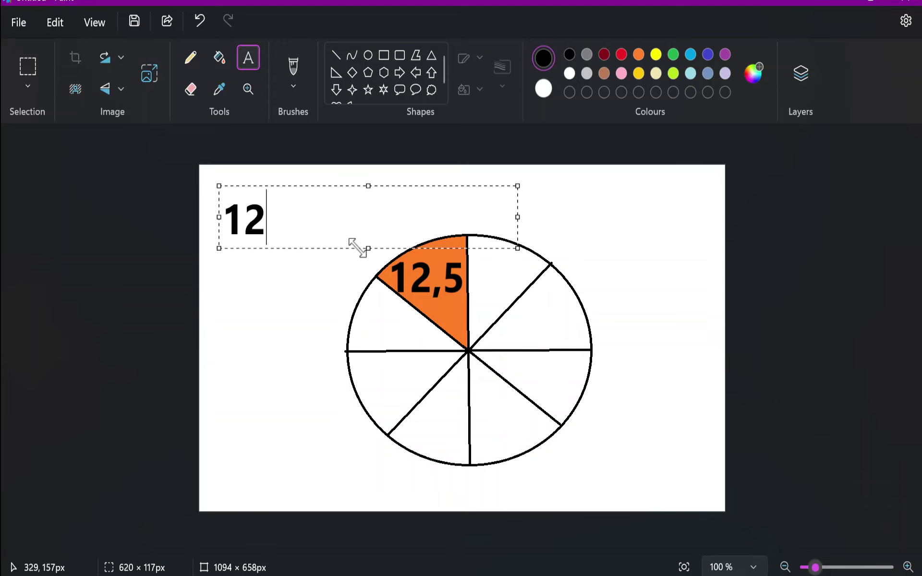
{"action": "type", "text": ",5 / "}
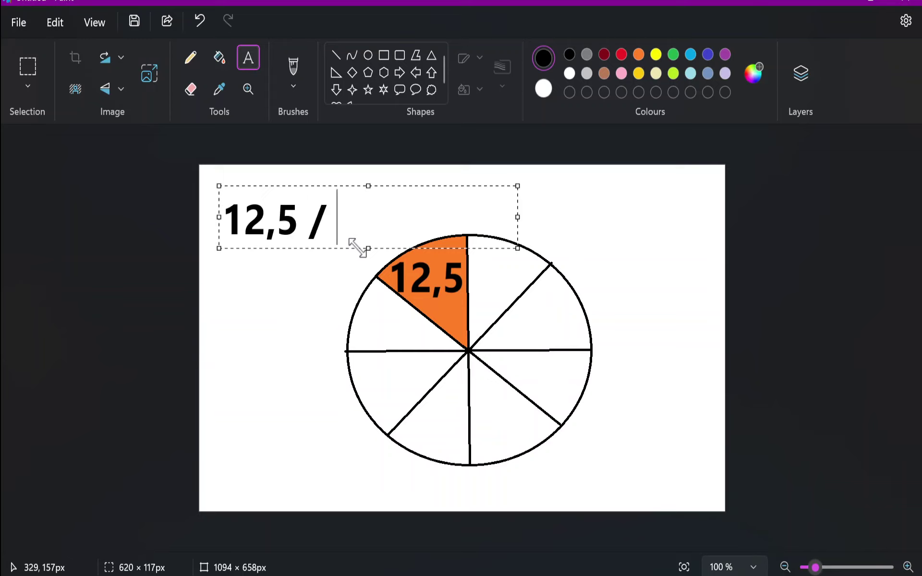
{"action": "type", "text": "20 ="}
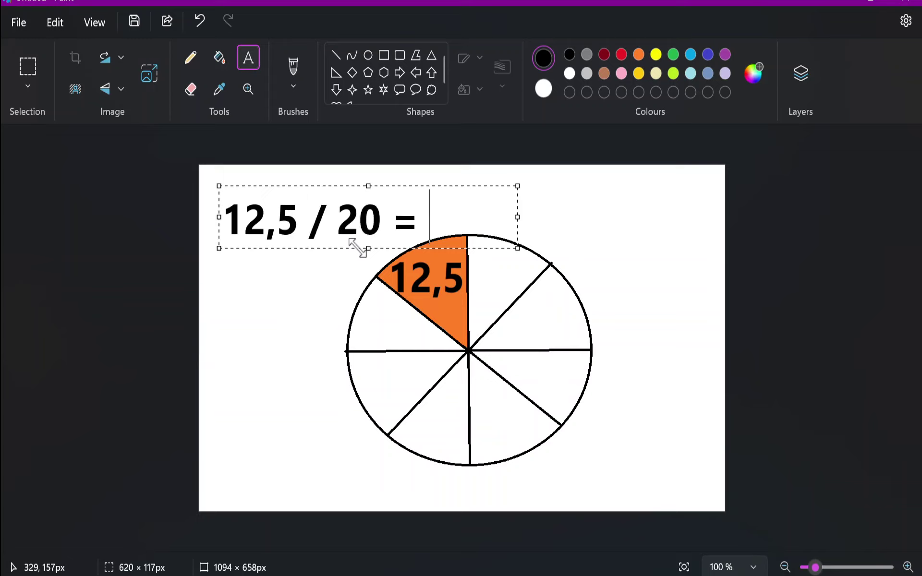
{"action": "left_click", "coordinate": [312, 290]}
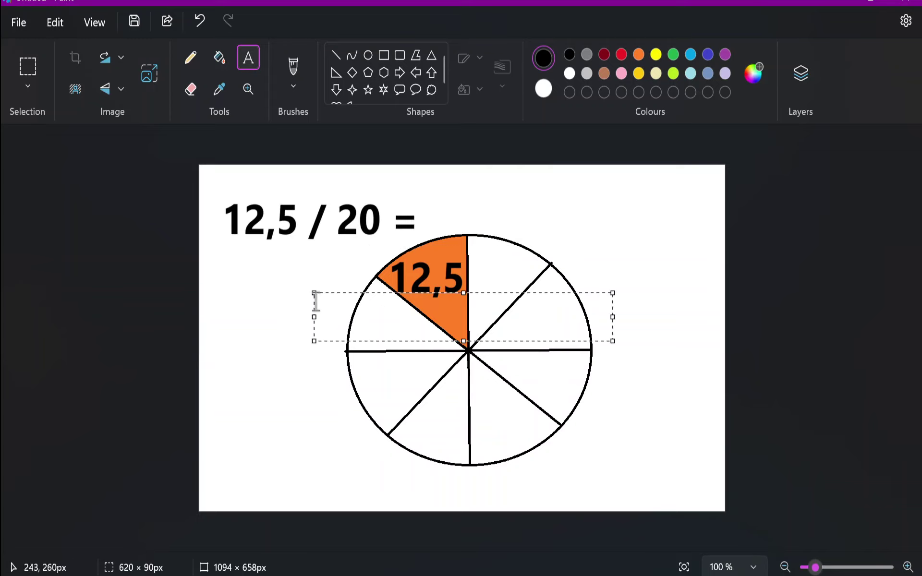
{"action": "left_click", "coordinate": [286, 332]}
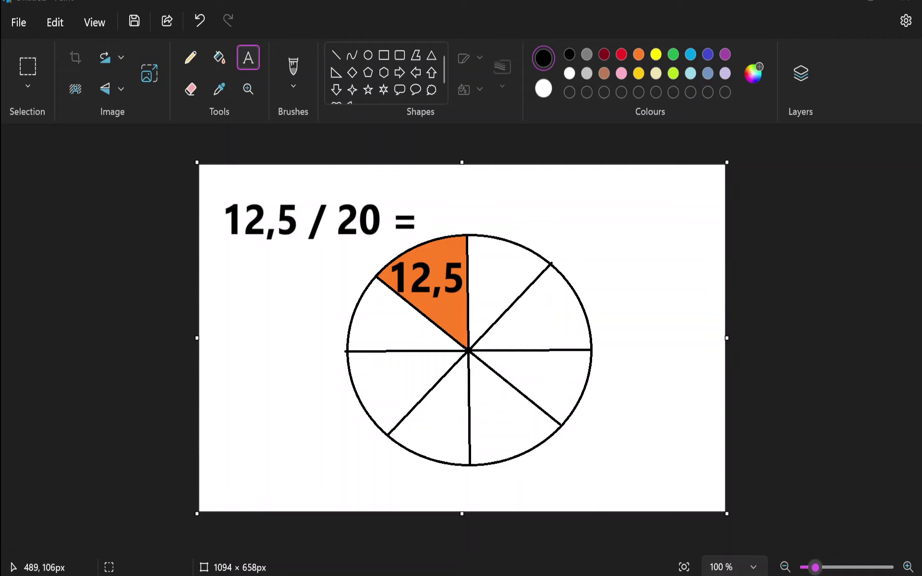
- Add the result '0,625' after the equals sign of the heading
{"action": "left_click", "coordinate": [434, 221]}
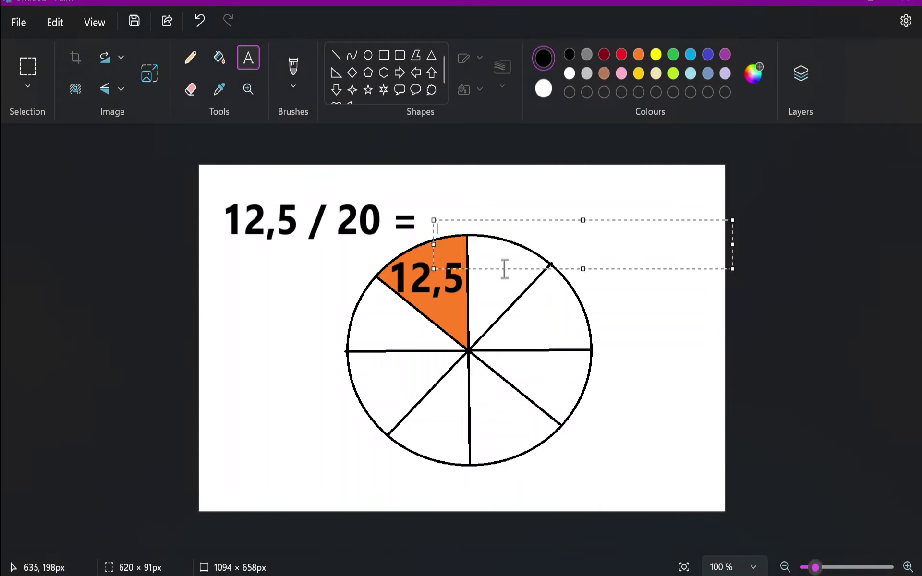
{"action": "type", "text": "0,6"}
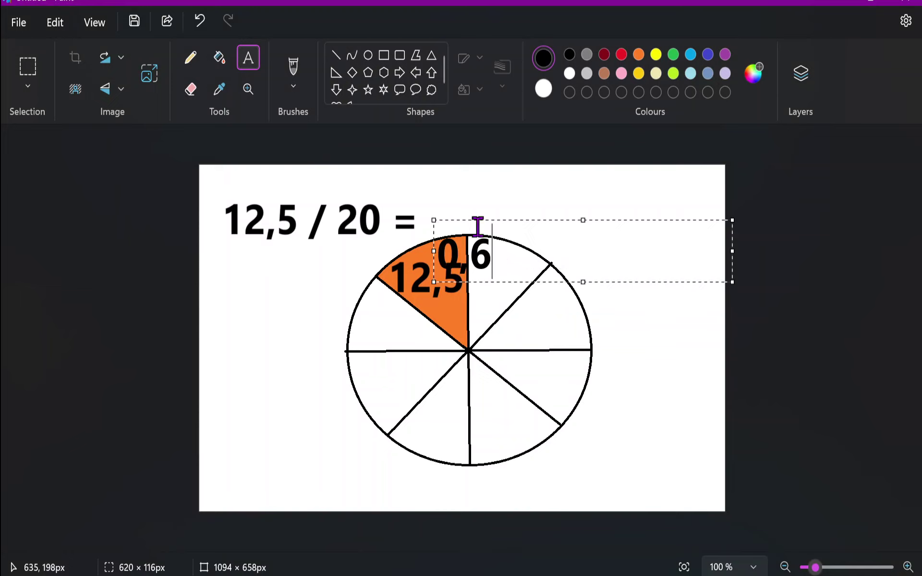
{"action": "type", "text": "2"}
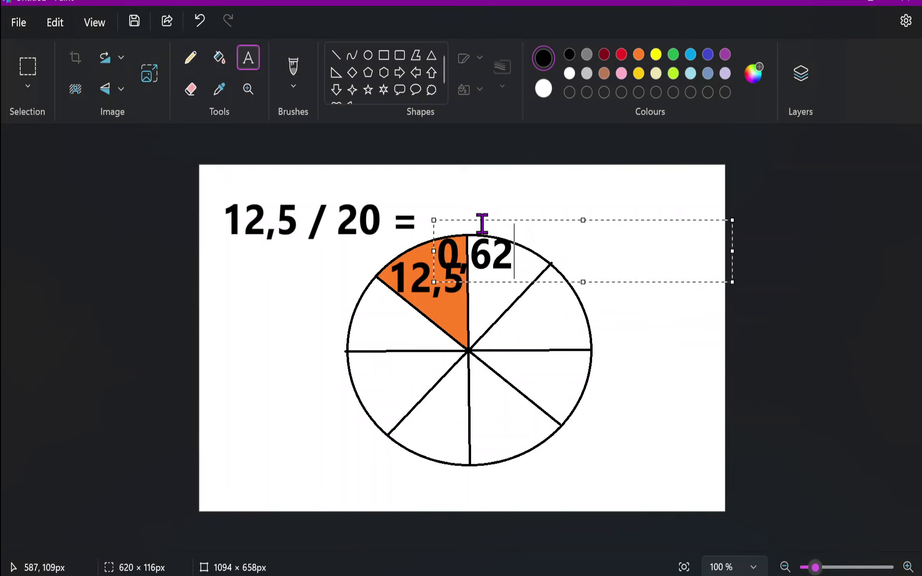
{"action": "type", "text": "5"}
{"action": "left_click_drag", "start_coordinate": [470, 219], "coordinate": [456, 179]}
{"action": "left_click", "coordinate": [340, 295]}
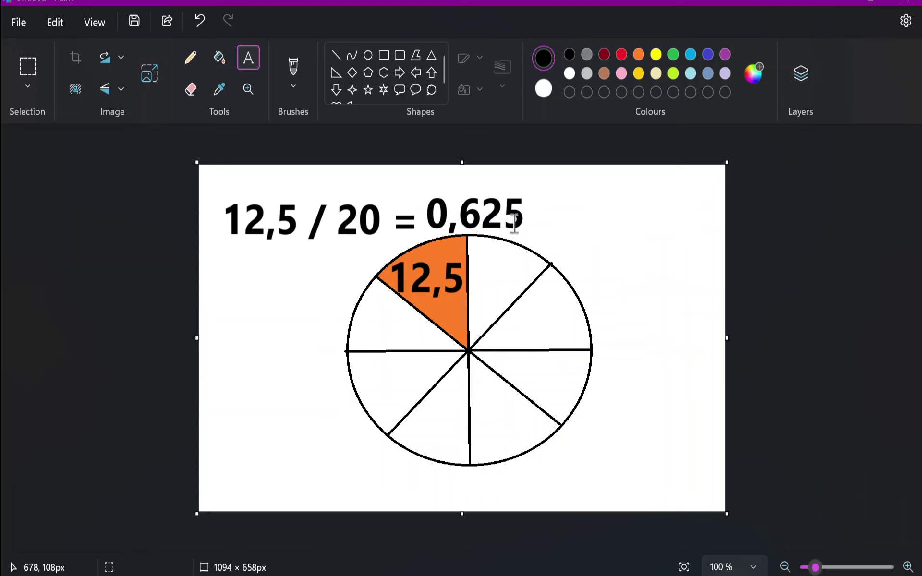
- Write 'R = 0,625' to the left of the circle
{"action": "left_click", "coordinate": [244, 303]}
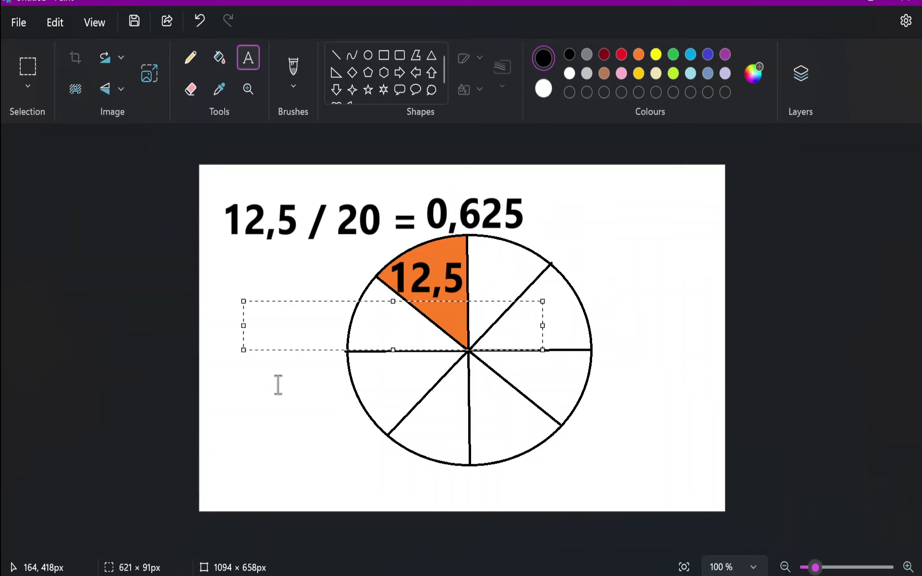
{"action": "type", "text": "r"}
{"action": "key", "text": "BackSpace"}
{"action": "type", "text": "R = "}
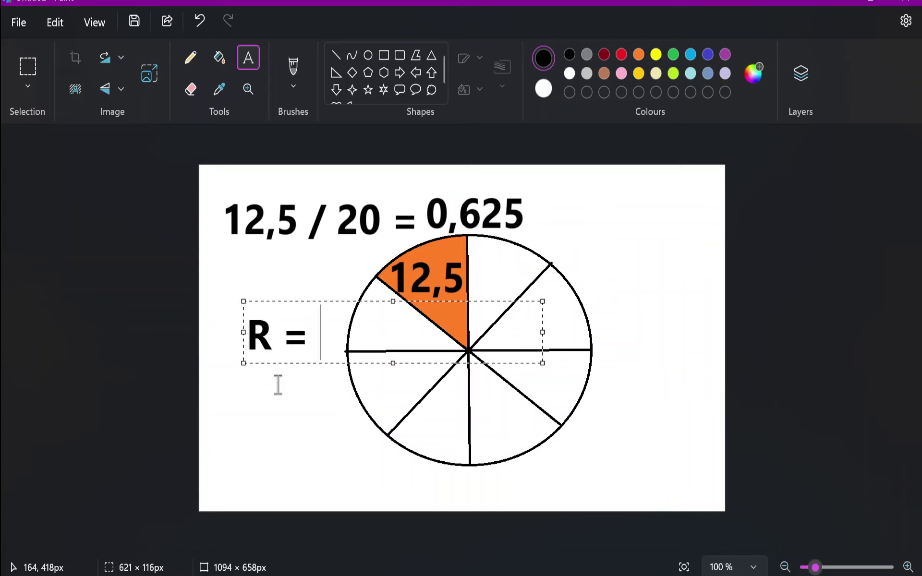
{"action": "type", "text": "0,"}
{"action": "type", "text": "625"}
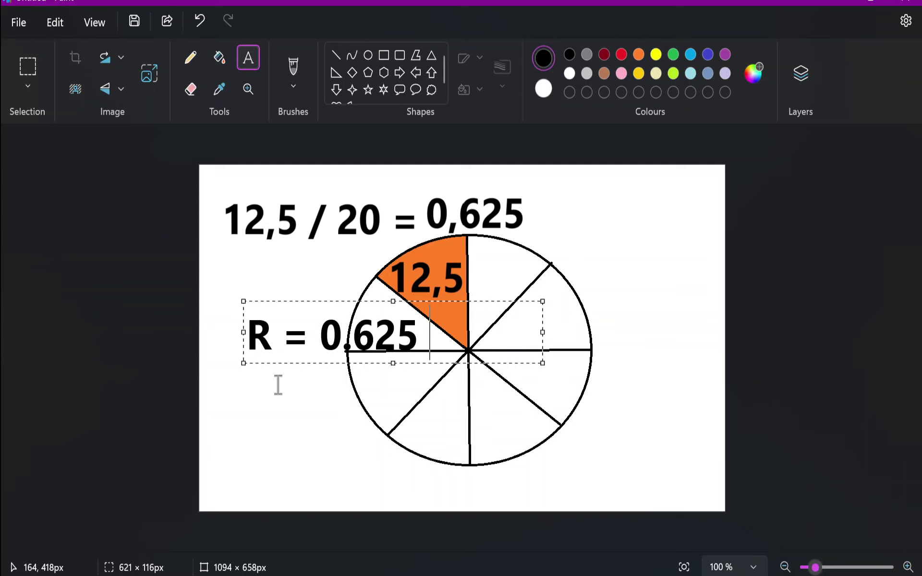
{"action": "left_click", "coordinate": [340, 400]}
- On the cleared canvas, write '10 000' at the top-left
{"action": "left_click", "coordinate": [274, 329]}
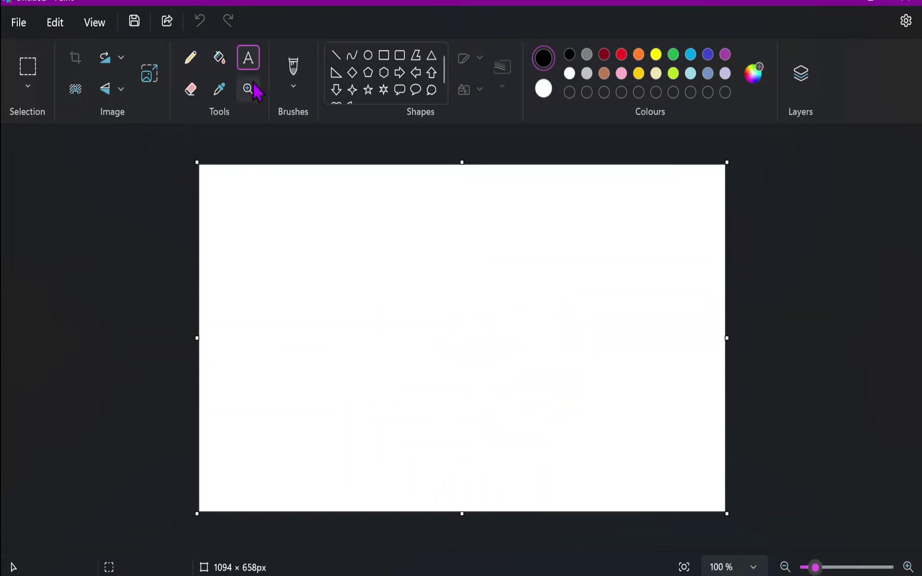
{"action": "left_click_drag", "start_coordinate": [220, 185], "coordinate": [586, 354]}
{"action": "type", "text": "10 000"}
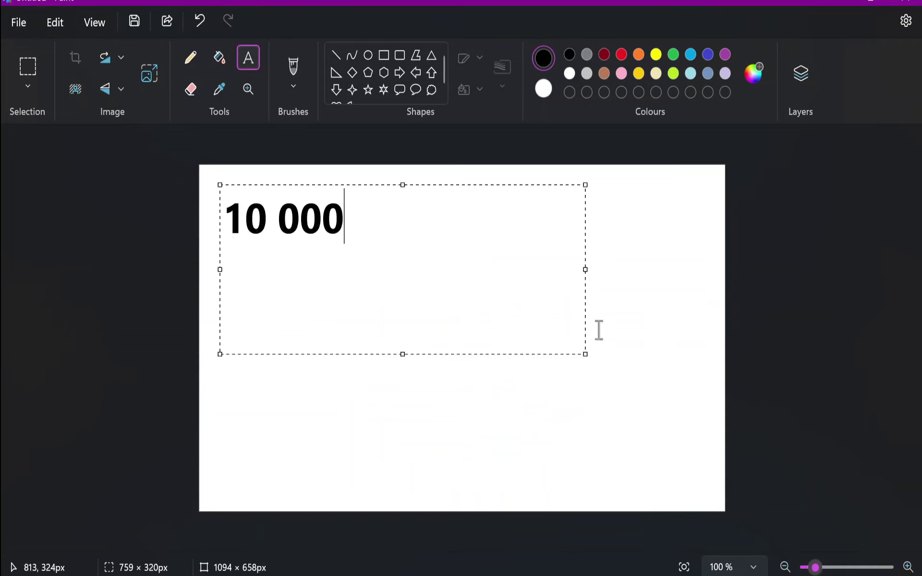
{"action": "left_click", "coordinate": [622, 306]}
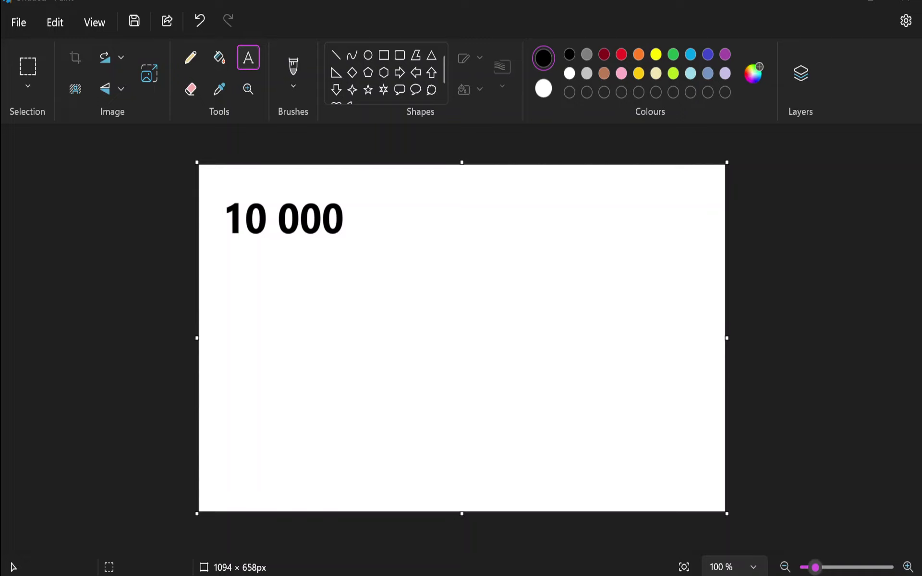
- Place '/ 12.5 = 800' beside 10 000 to finish the equation
{"action": "left_click", "coordinate": [430, 232]}
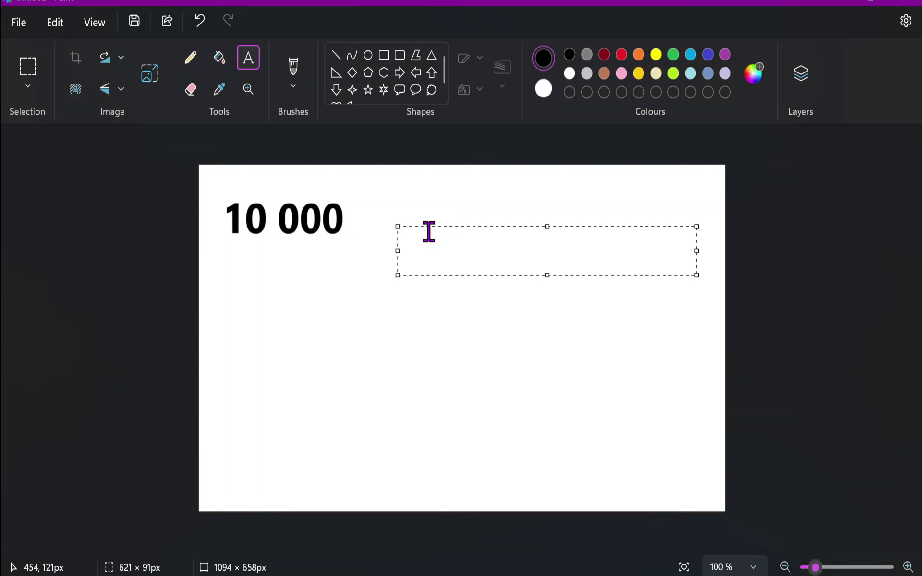
{"action": "type", "text": "/ 12"}
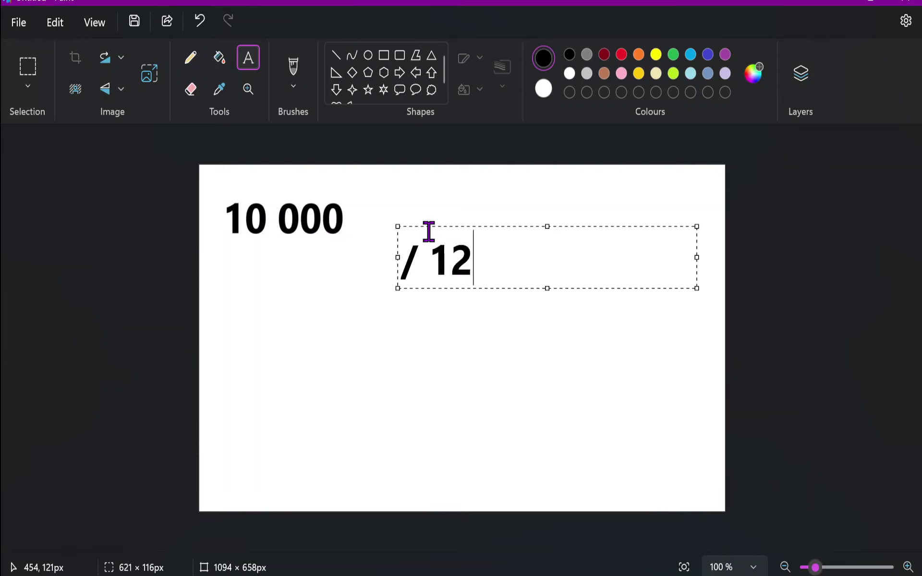
{"action": "type", "text": ".5 = 800"}
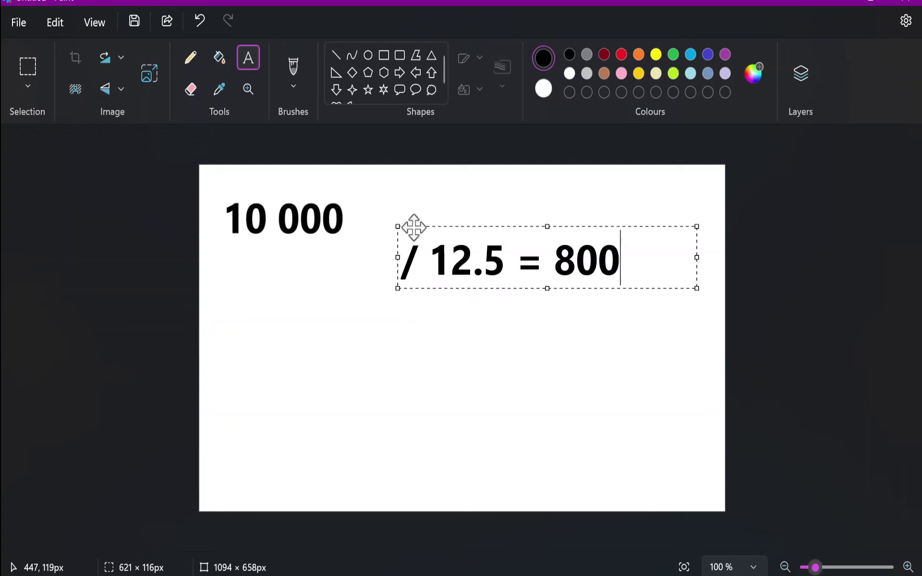
{"action": "left_click_drag", "start_coordinate": [414, 226], "coordinate": [361, 184]}
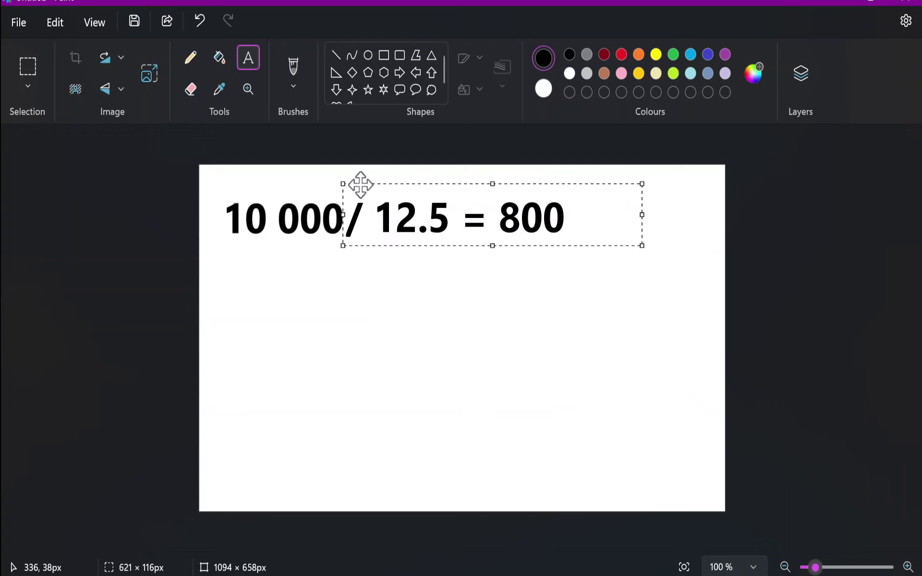
{"action": "left_click", "coordinate": [391, 317]}
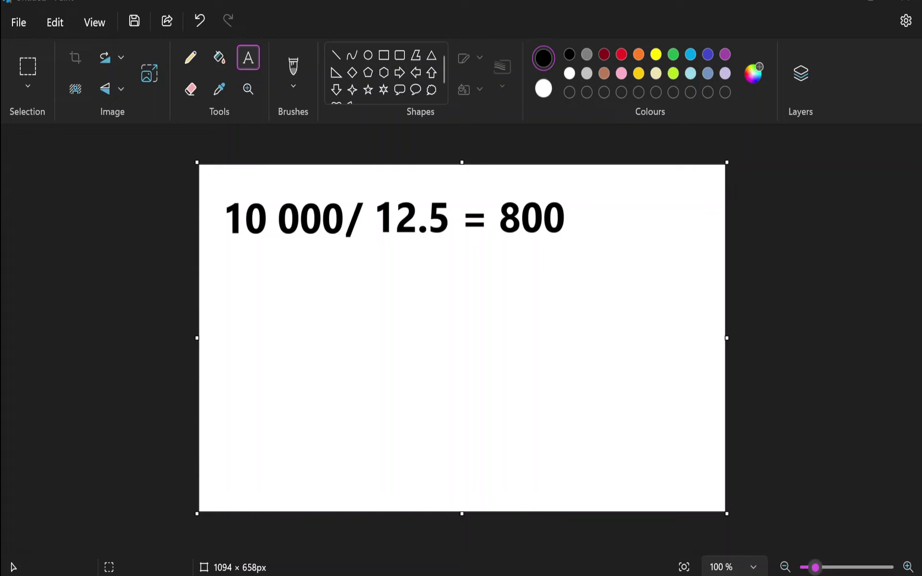
- Write '800 / 20 = 40' with 'R = 40' on the next line, below the first equation
{"action": "mouse_move", "coordinate": [226, 252]}
{"action": "left_mouse_down"}
{"action": "mouse_move", "coordinate": [524, 373]}
{"action": "mouse_move", "coordinate": [620, 362]}
{"action": "left_mouse_up"}
{"action": "type", "text": "800"}
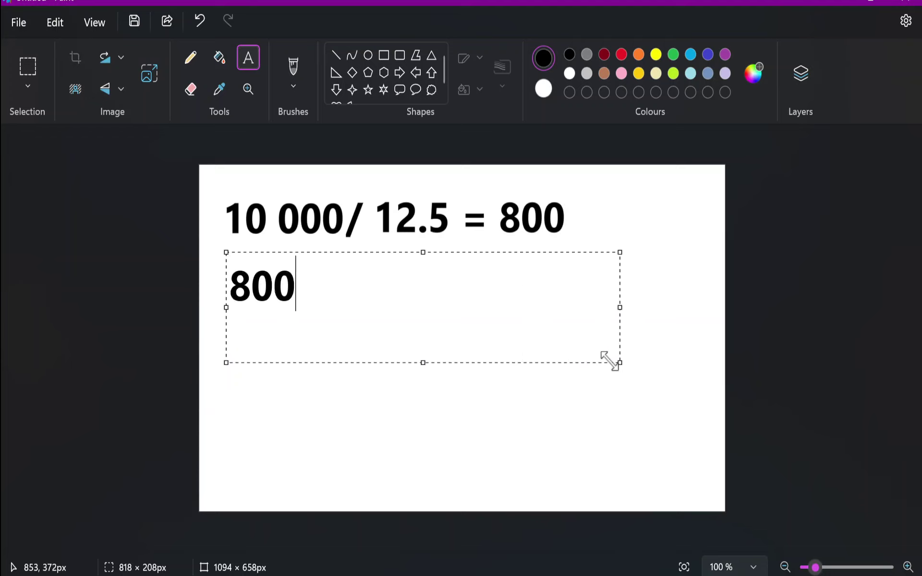
{"action": "type", "text": " / 20 = 4"}
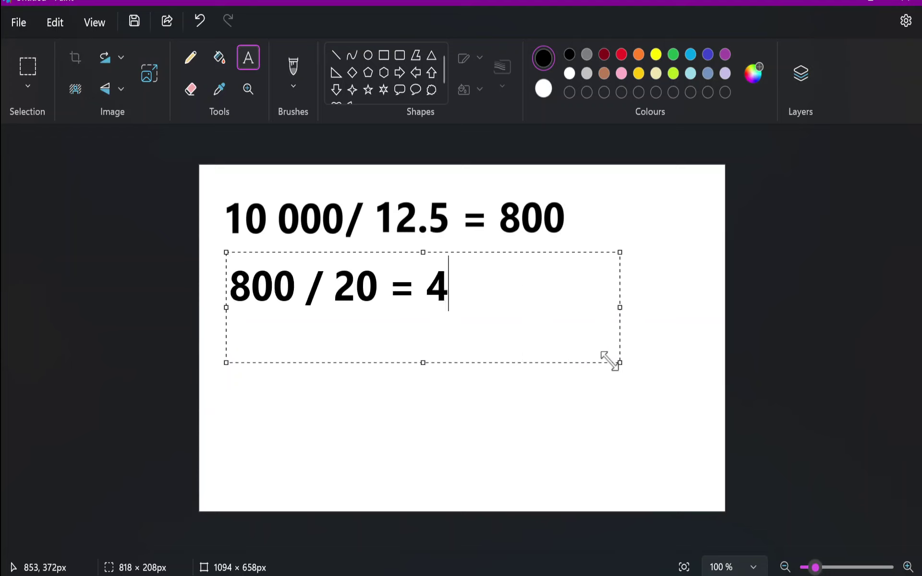
{"action": "type", "text": "0"}
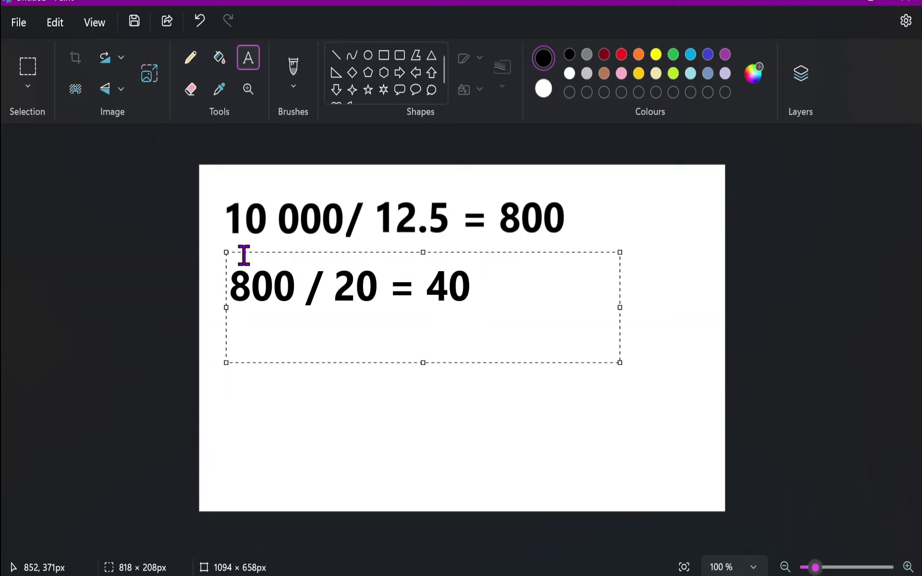
{"action": "left_click_drag", "start_coordinate": [245, 252], "coordinate": [245, 245]}
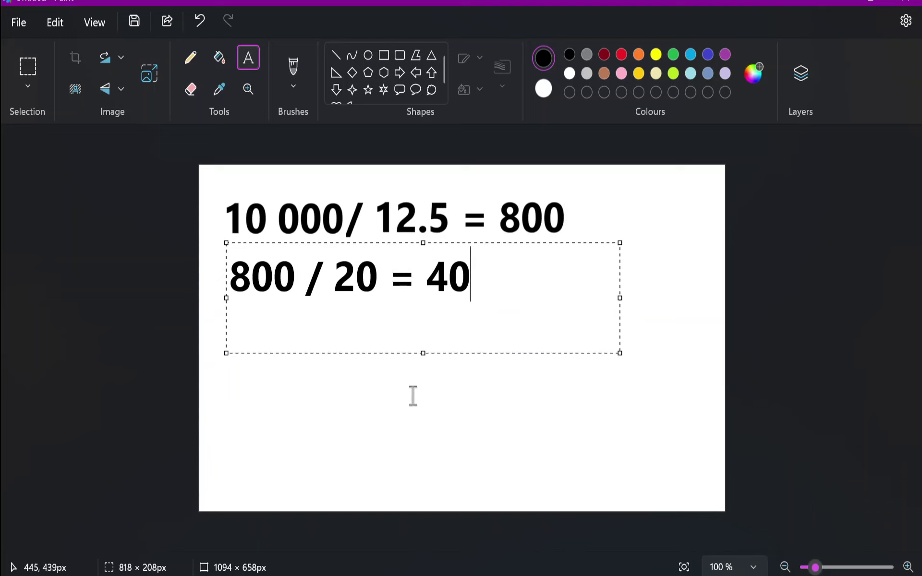
{"action": "key", "text": "Return"}
{"action": "type", "text": "r"}
{"action": "key", "text": "BackSpace"}
{"action": "type", "text": "R =="}
{"action": "key", "text": "BackSpace"}
{"action": "type", "text": "40"}
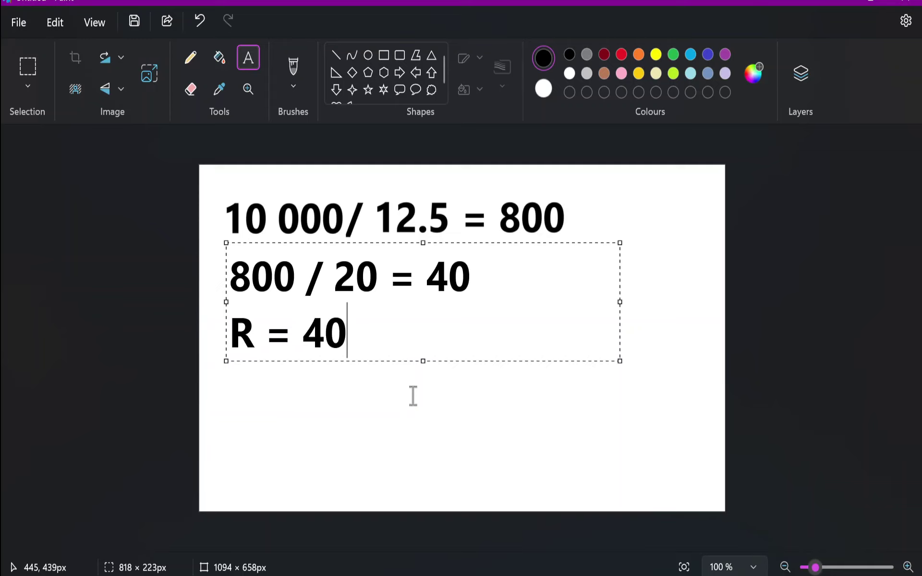
{"action": "left_click", "coordinate": [404, 420]}
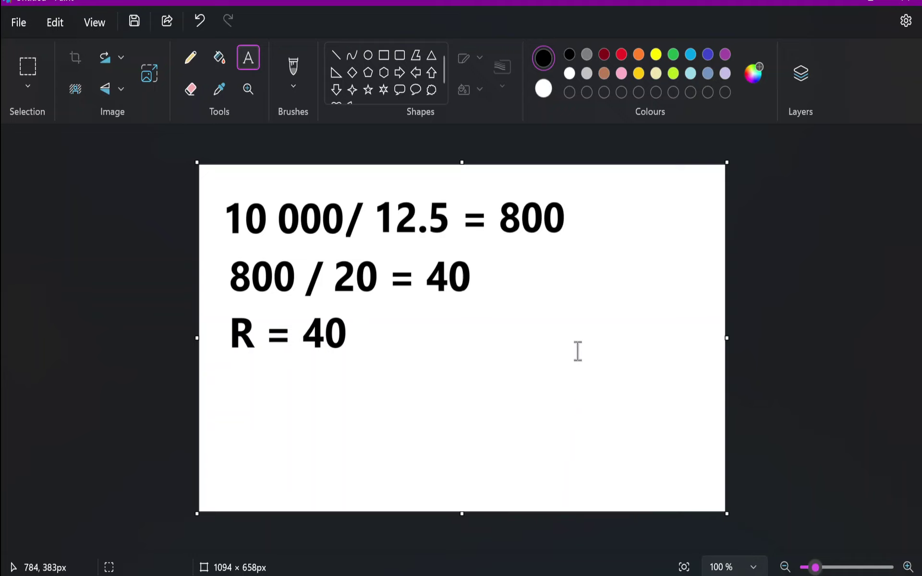
- With the Pencil, loop around 12.5 and underline 20 in the working
{"action": "left_click", "coordinate": [191, 57]}
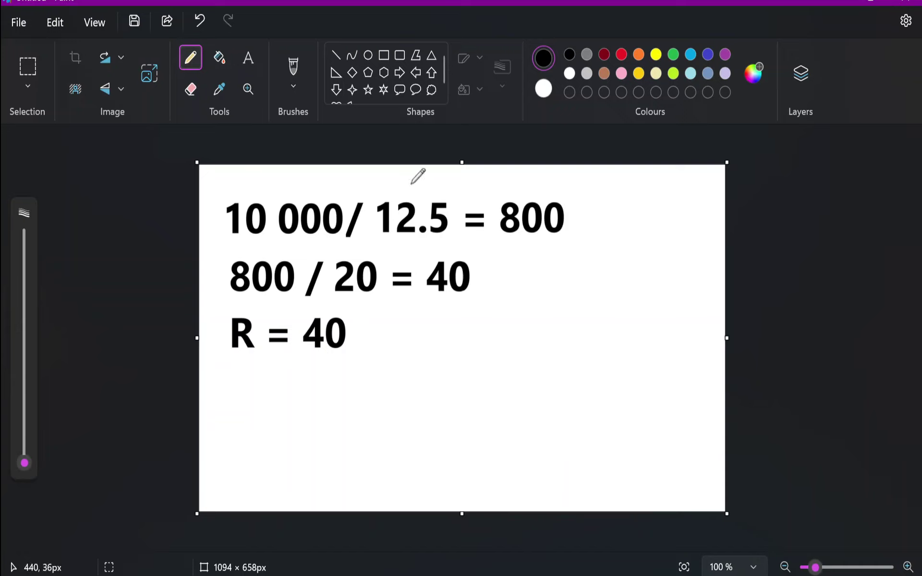
{"action": "mouse_move", "coordinate": [411, 183]}
{"action": "left_mouse_down"}
{"action": "mouse_move", "coordinate": [355, 226]}
{"action": "mouse_move", "coordinate": [481, 225]}
{"action": "mouse_move", "coordinate": [377, 179]}
{"action": "mouse_move", "coordinate": [367, 213]}
{"action": "mouse_move", "coordinate": [359, 211]}
{"action": "mouse_move", "coordinate": [390, 179]}
{"action": "mouse_move", "coordinate": [371, 187]}
{"action": "left_mouse_up"}
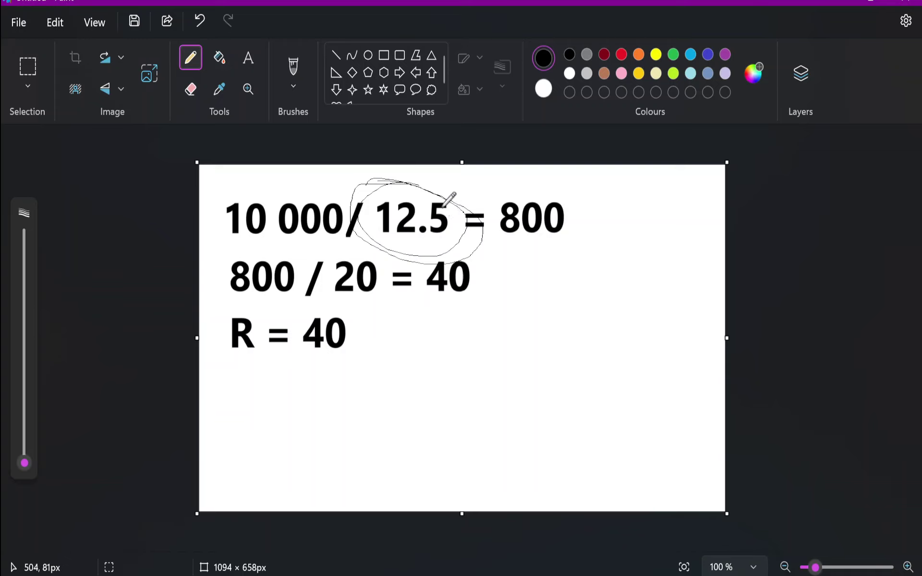
{"action": "left_click_drag", "start_coordinate": [333, 297], "coordinate": [380, 298]}
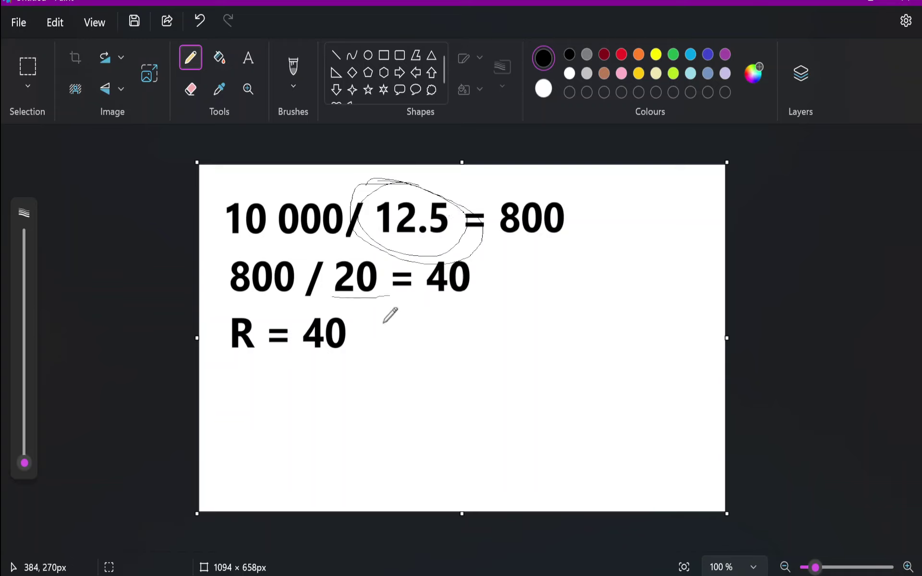